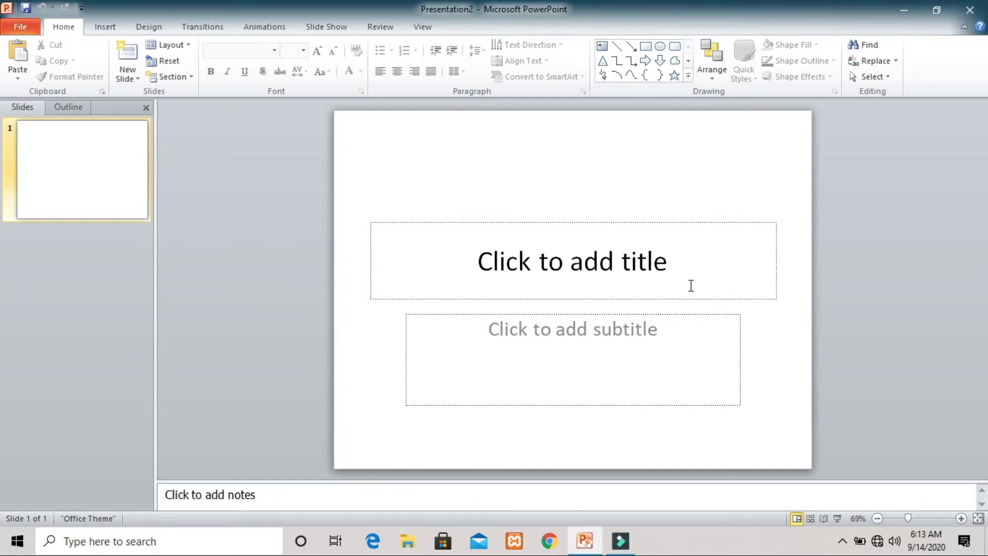
Step: Type 'Power Point' as the slide title and replace the subtitle with two words of filler text
click(691, 285)
text(Power Point)
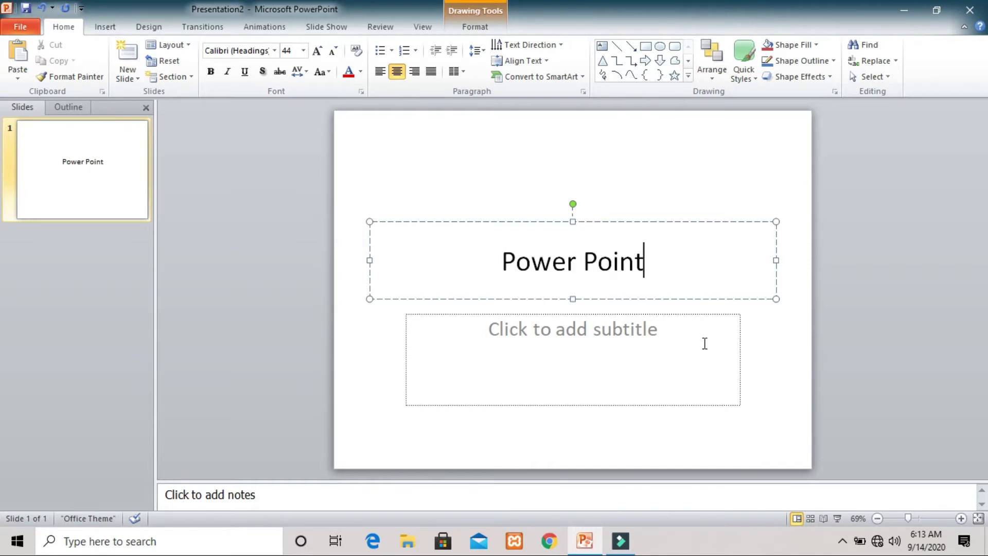
click(705, 343)
text(Power Point)
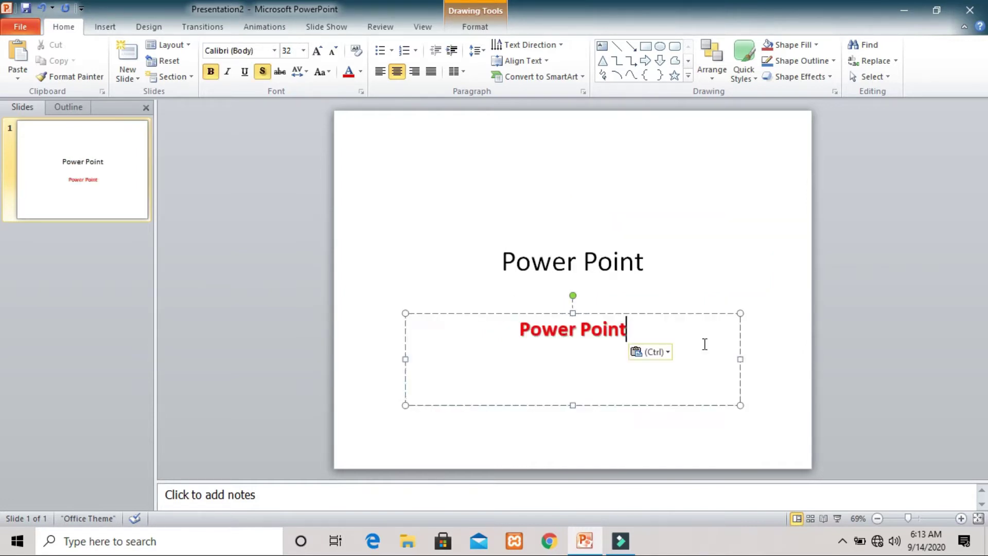
key(ctrl+a)
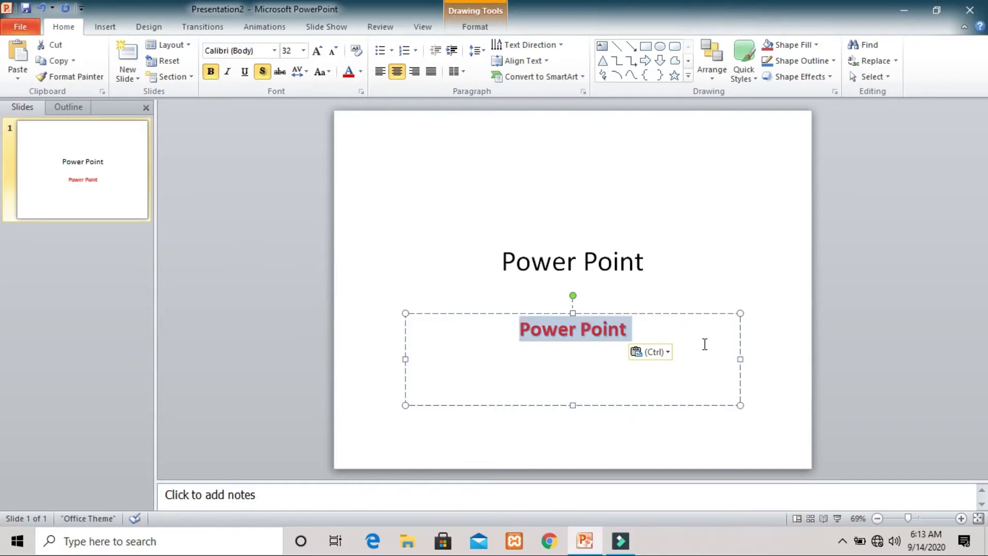
key(Delete)
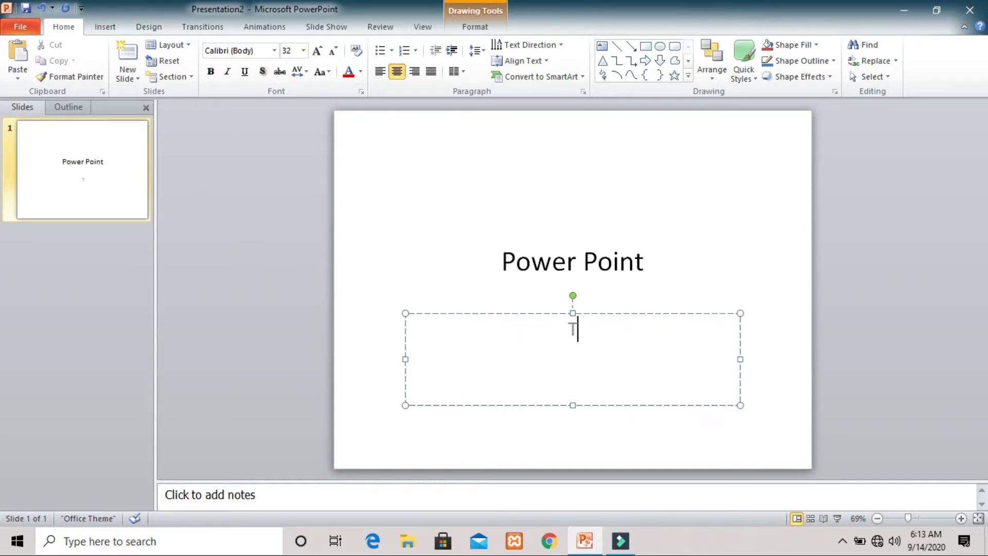
text(lausgdukagsdiyfai  asugdia)
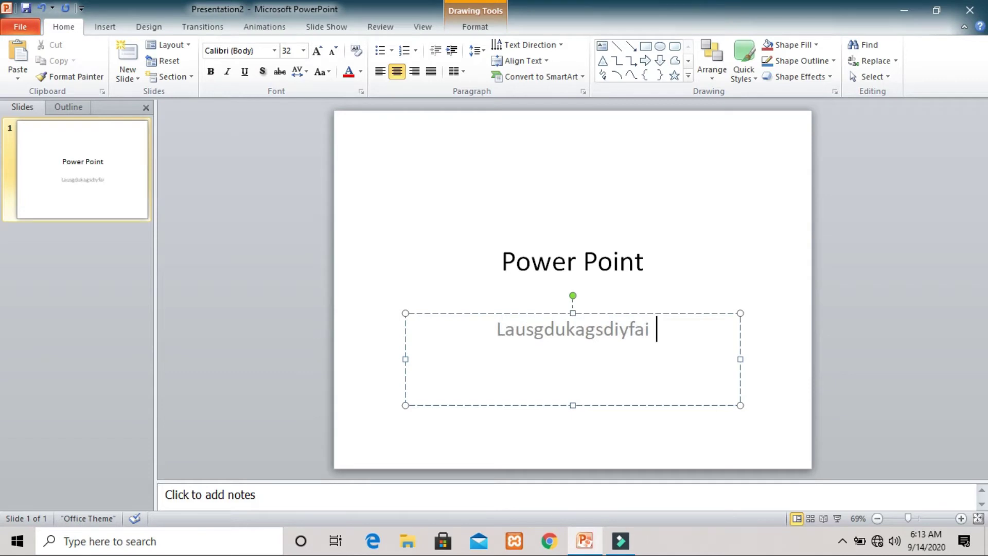
text(sgdiaygsd aysfduyasduafu)
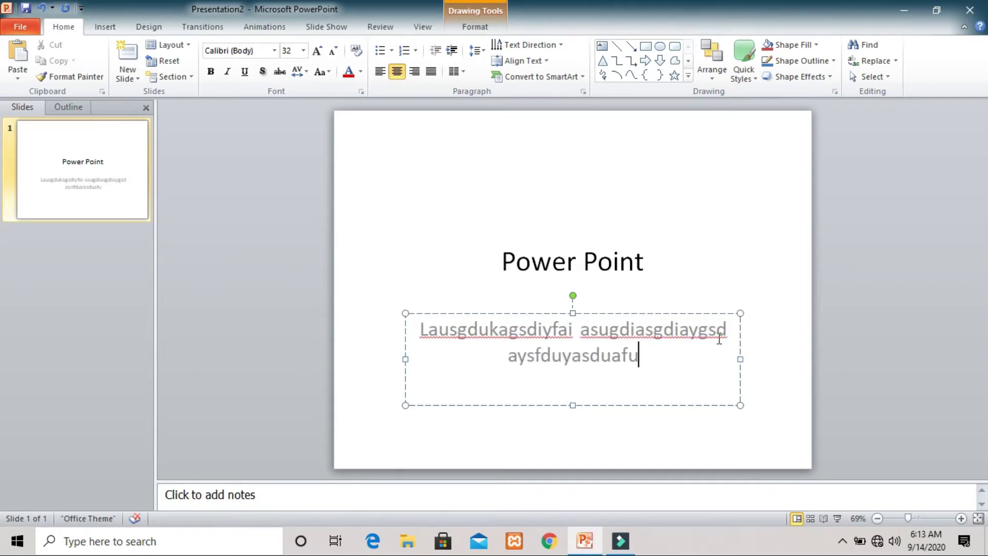
click(681, 269)
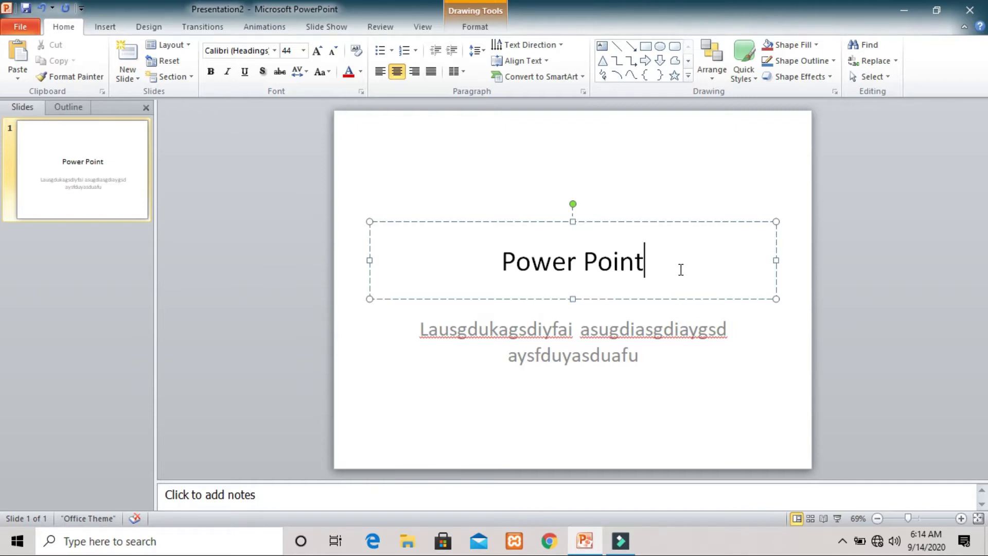
Step: Colour the 'Power Point' title green, add a text shadow, and grow it to 88 pt
drag(681, 269, 486, 269)
key(ctrl+c)
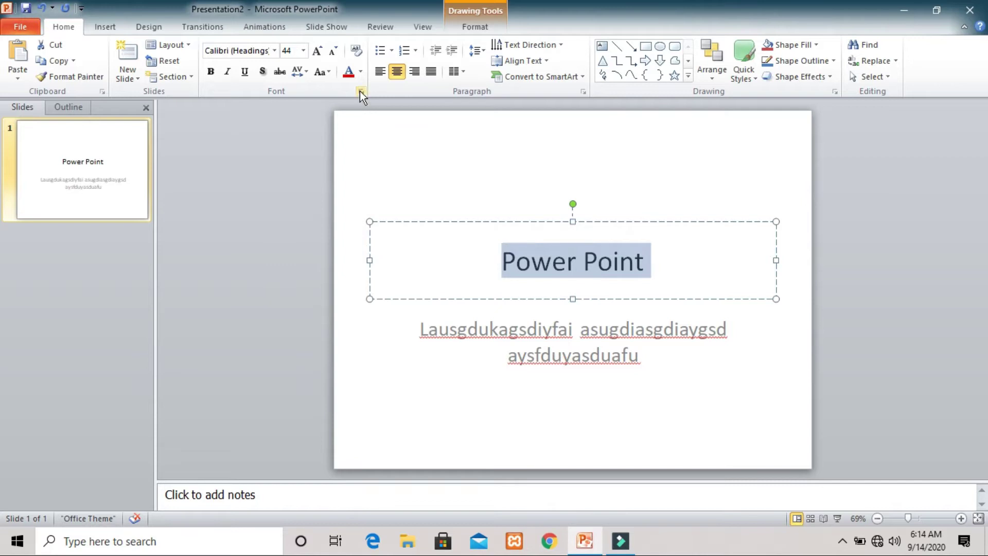
click(360, 76)
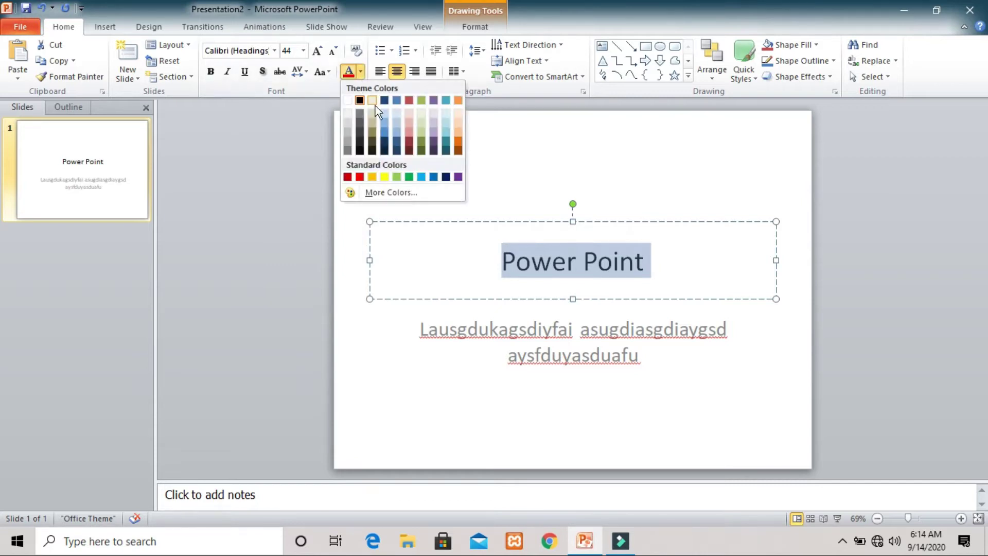
click(409, 177)
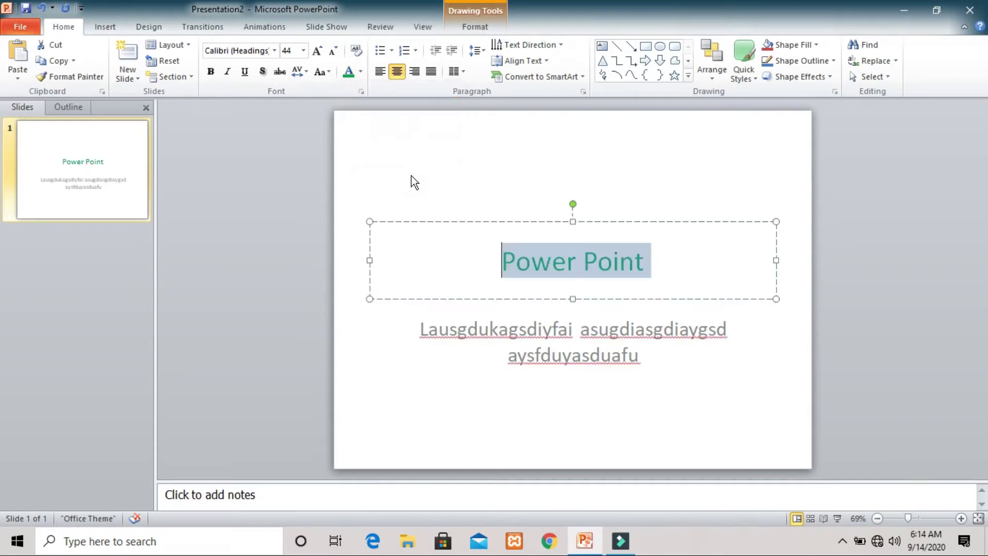
click(263, 78)
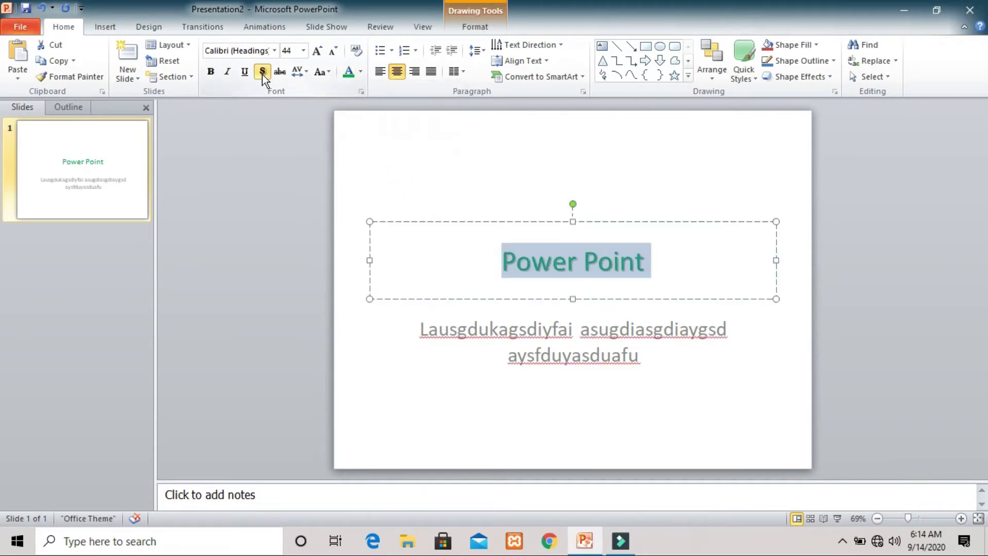
click(318, 51)
click(318, 52)
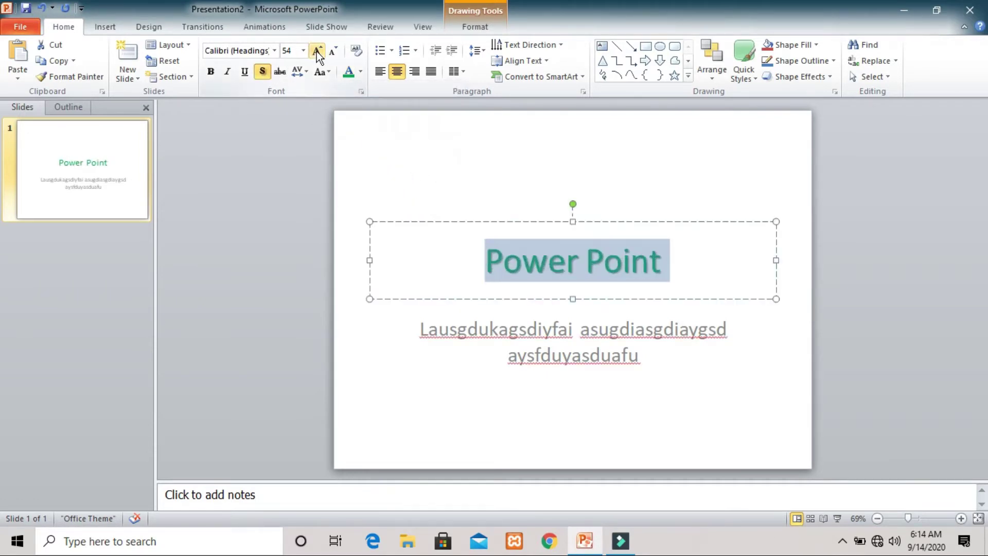
click(318, 52)
click(317, 52)
click(318, 52)
click(318, 51)
click(318, 51)
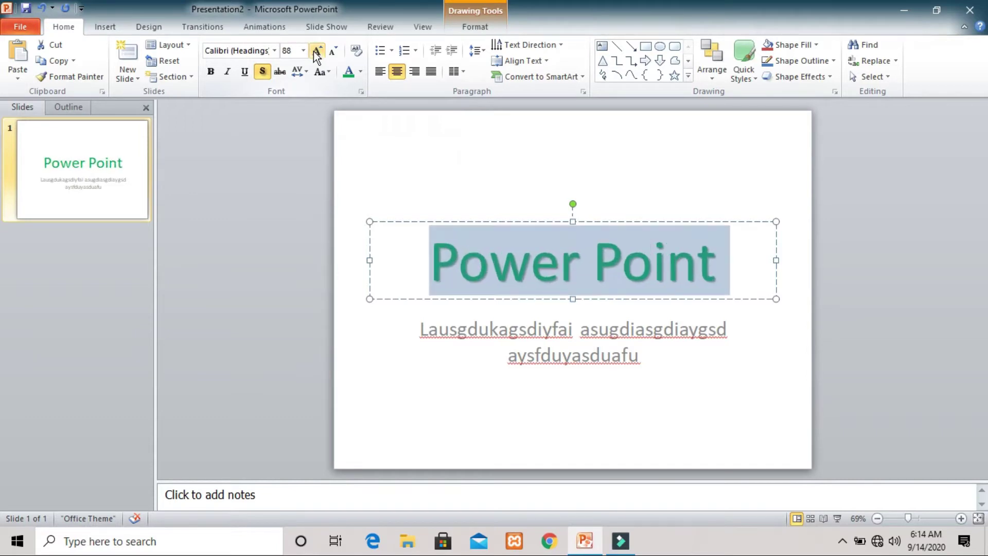
click(274, 51)
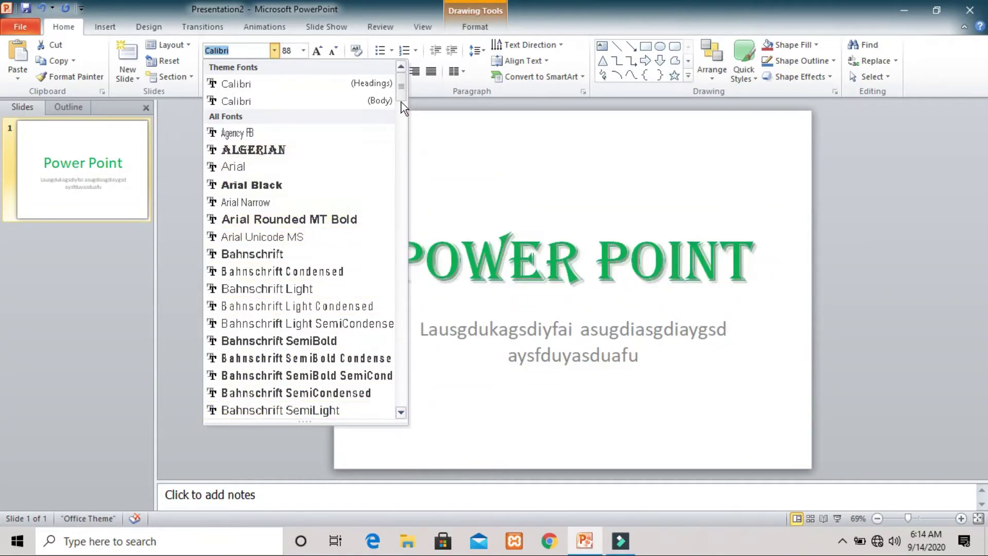
Step: Change the 'Power Point' title font to Cooper Black
drag(400, 93, 400, 170)
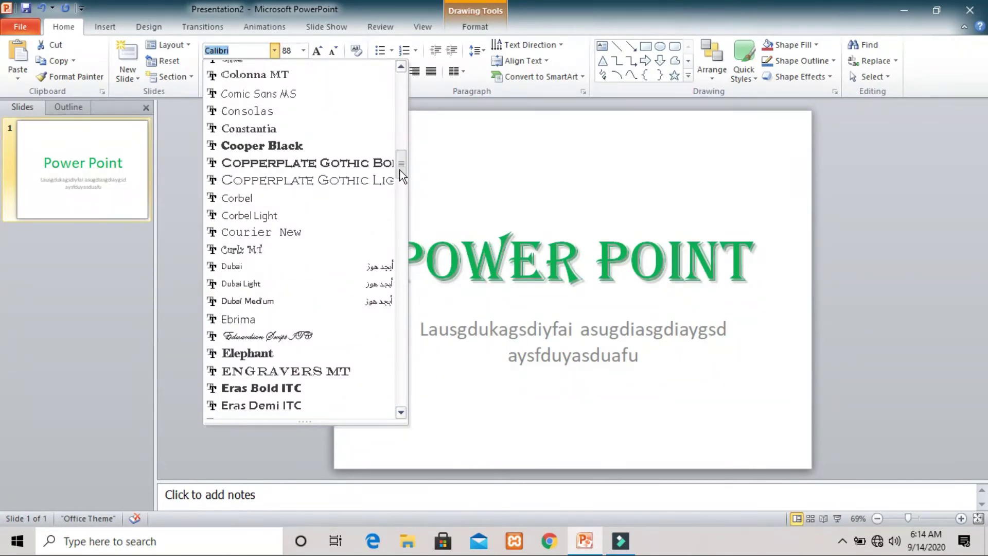
click(338, 146)
click(540, 170)
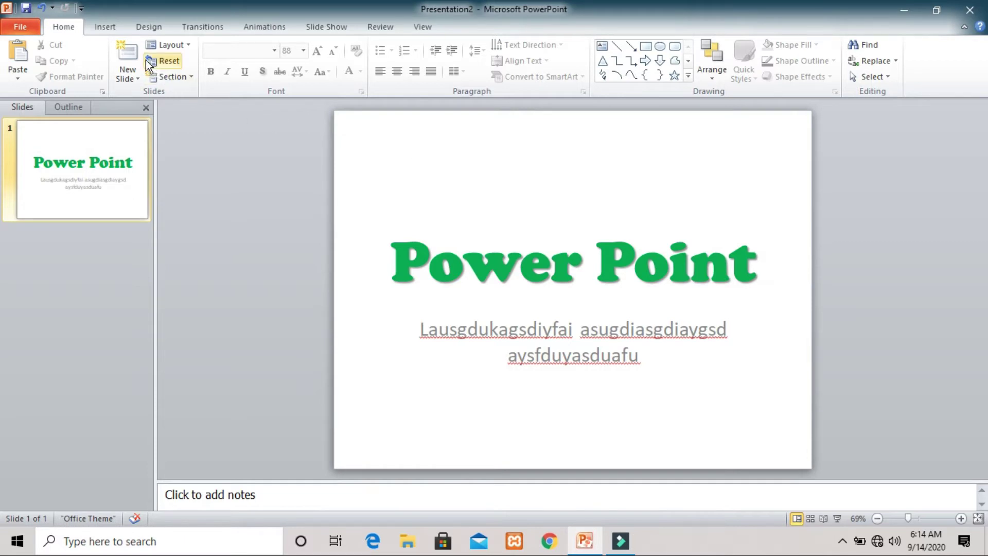
Step: Add a second slide and clear the bullet from its content placeholder
click(126, 50)
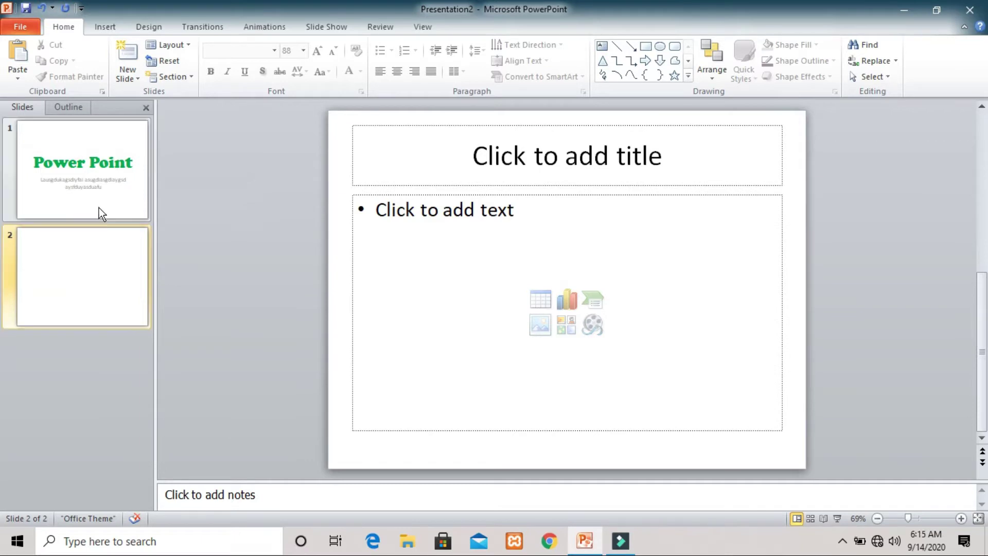
click(503, 242)
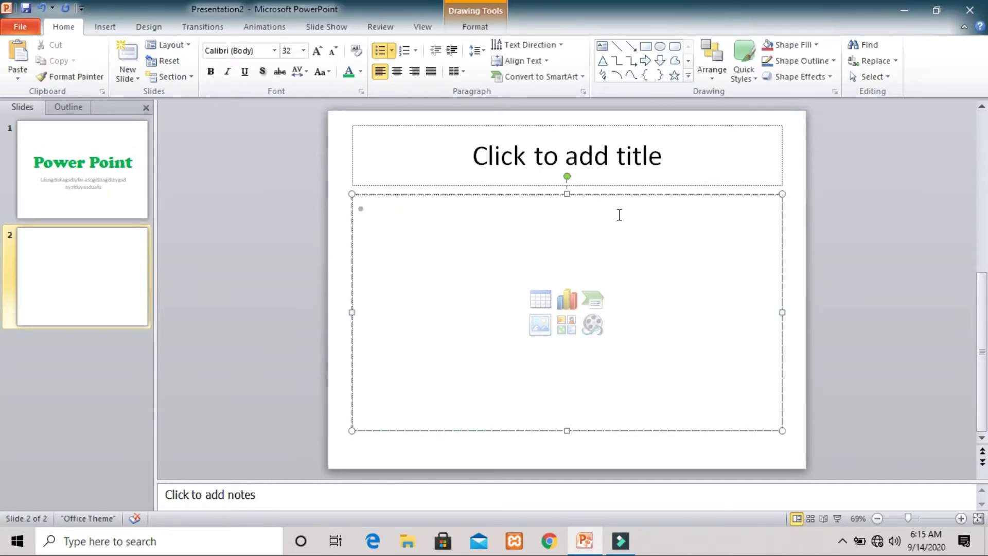
key(BackSpace)
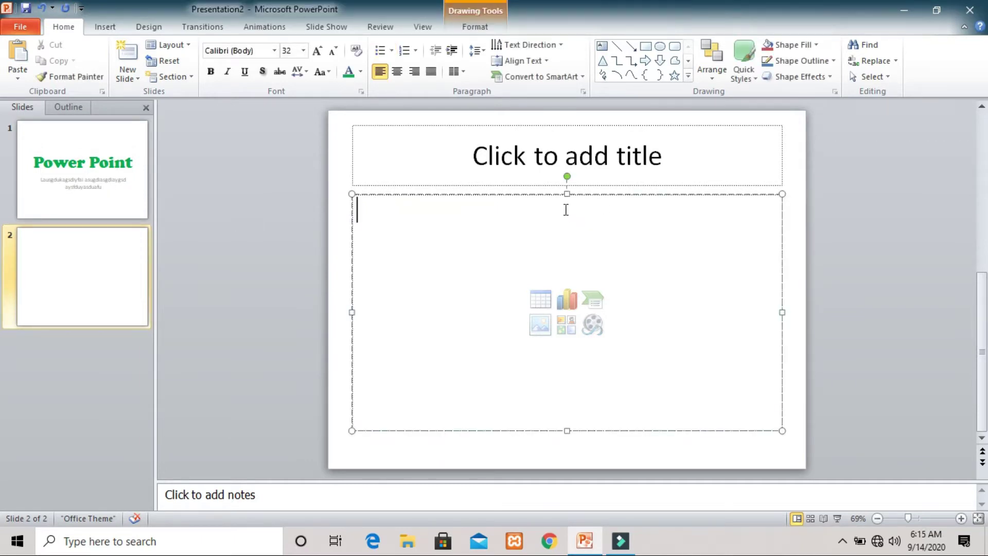
click(675, 157)
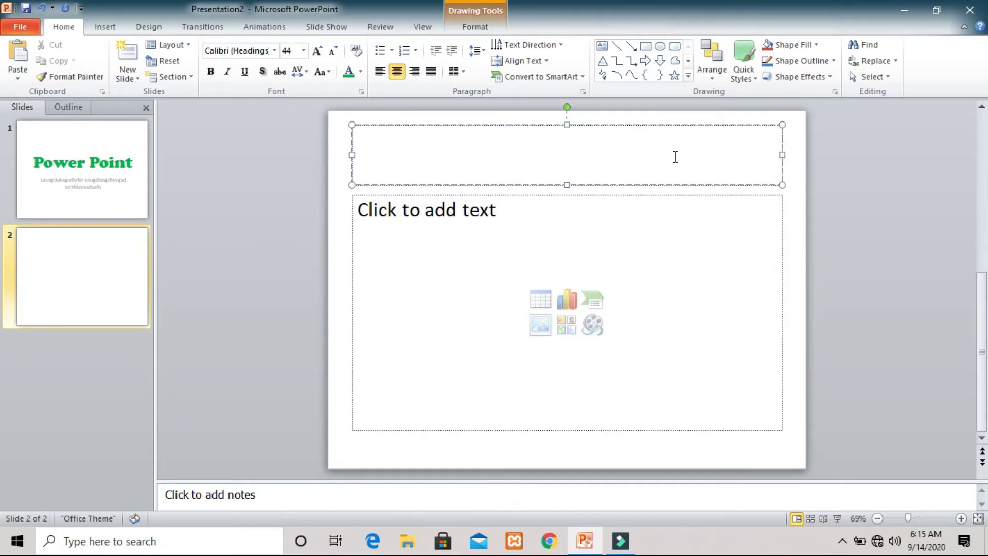
click(88, 173)
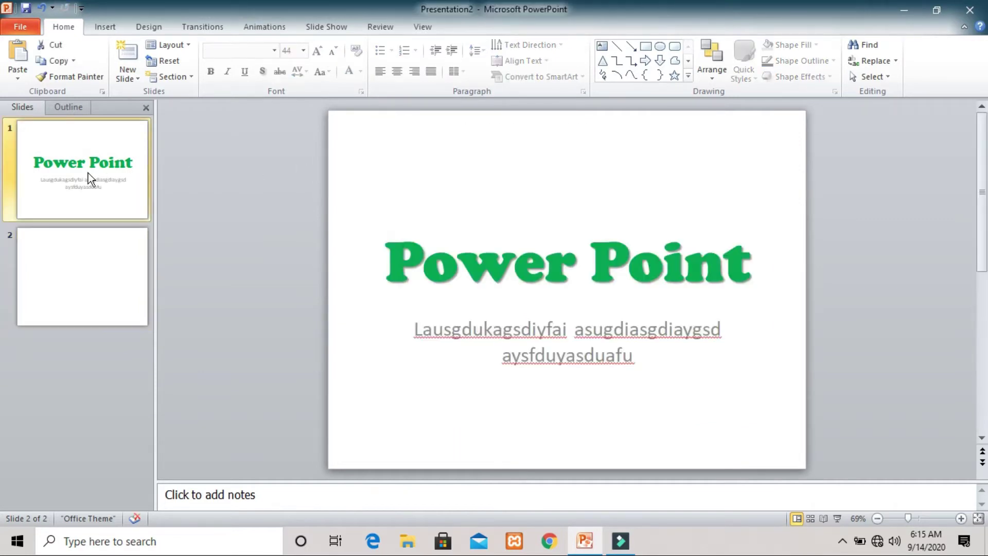
click(107, 264)
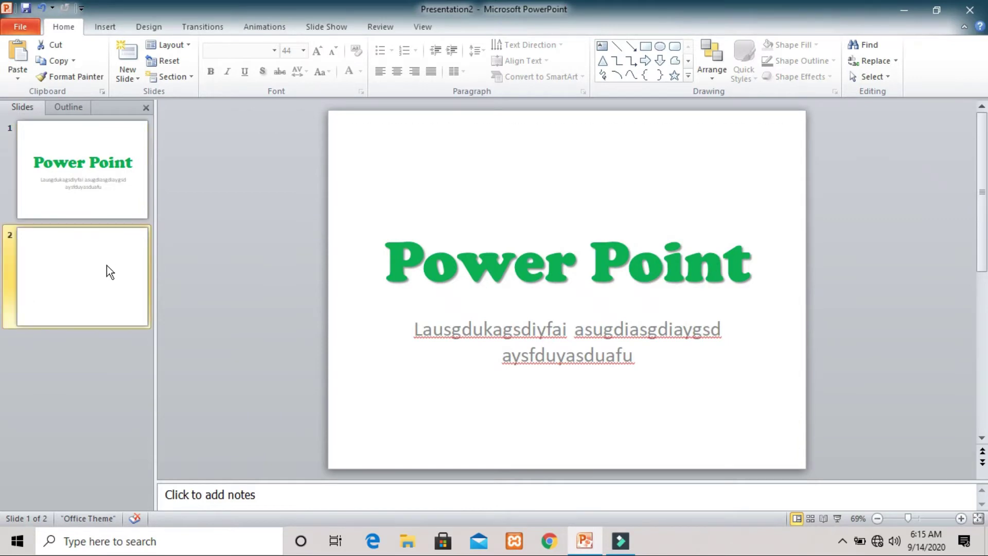
click(108, 196)
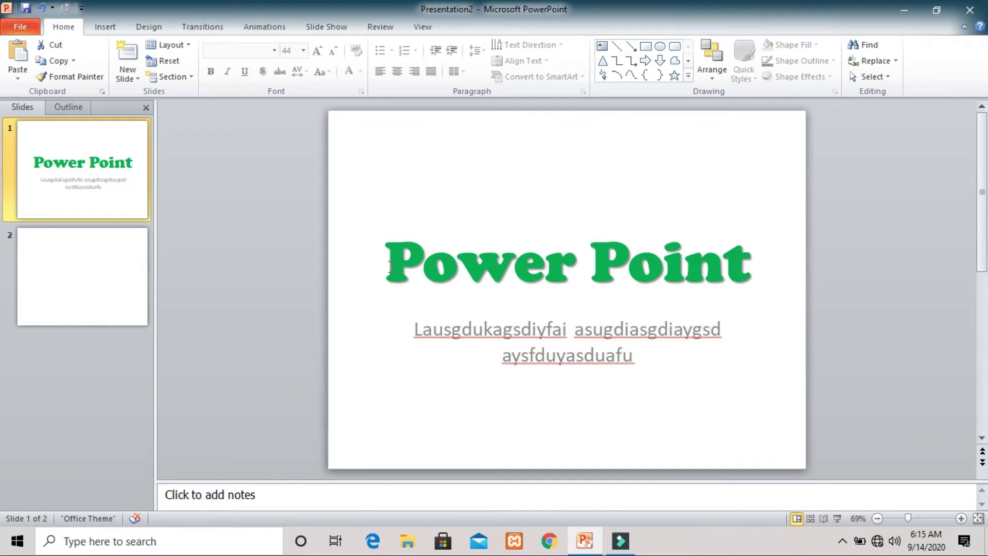
Step: Copy slide 1's green 'Power Point' title into slide 2's title placeholder
drag(390, 266, 737, 267)
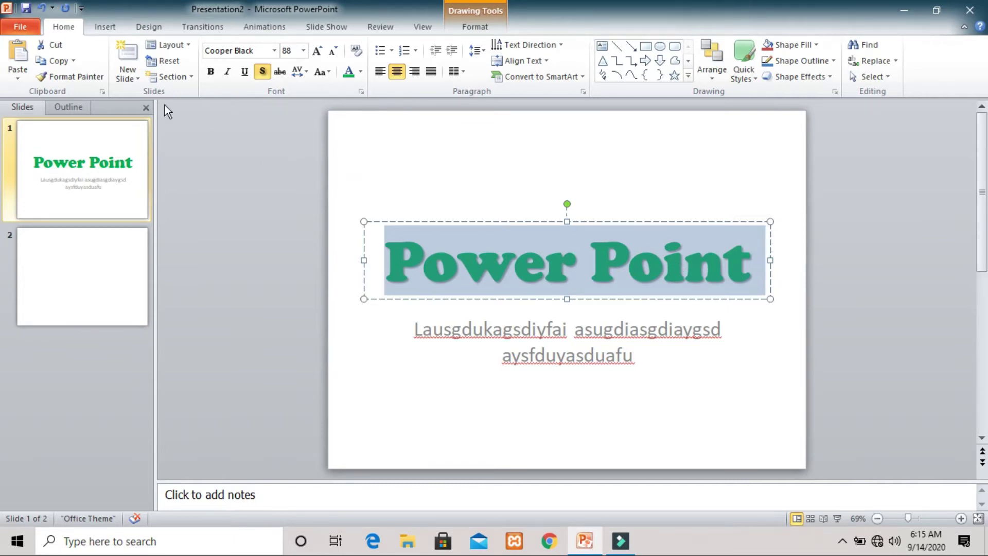
click(57, 70)
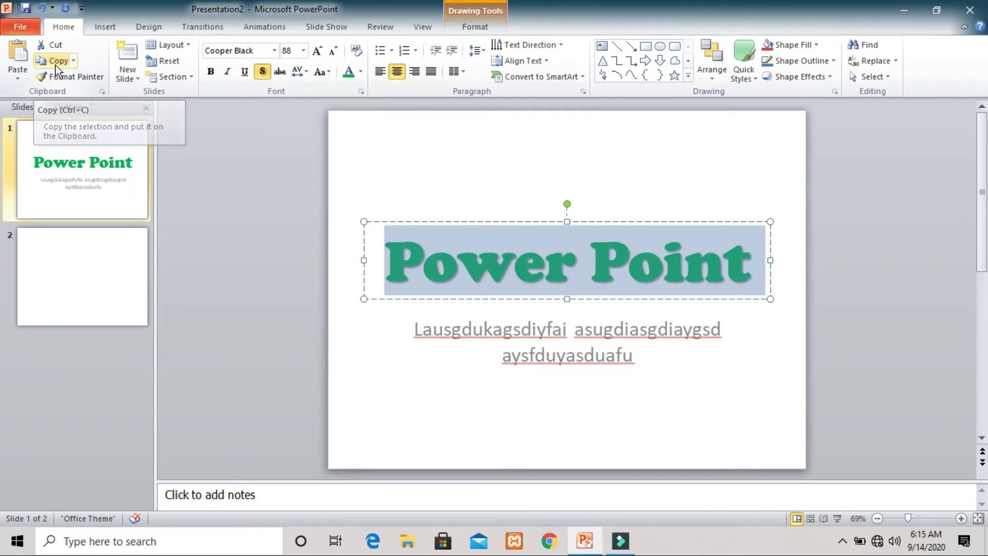
click(84, 244)
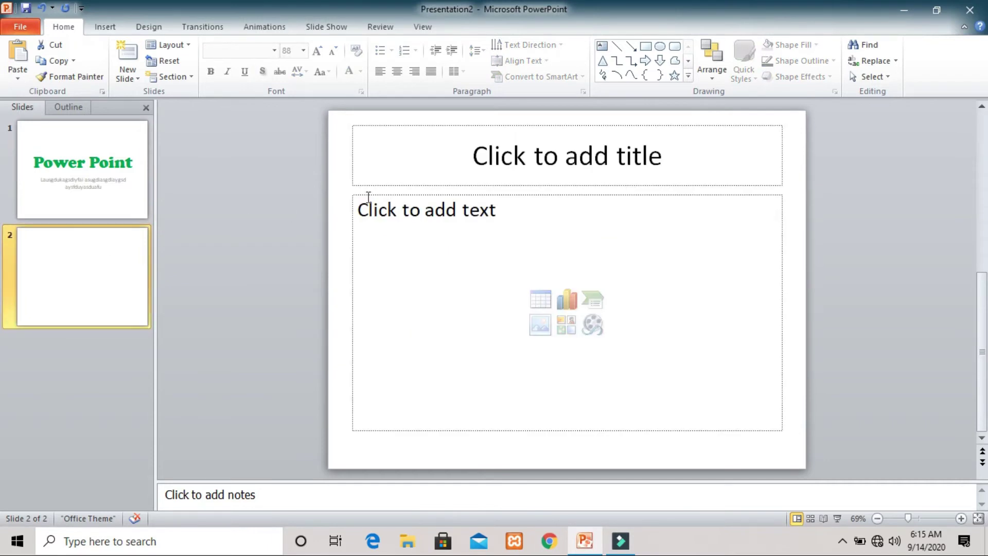
click(410, 163)
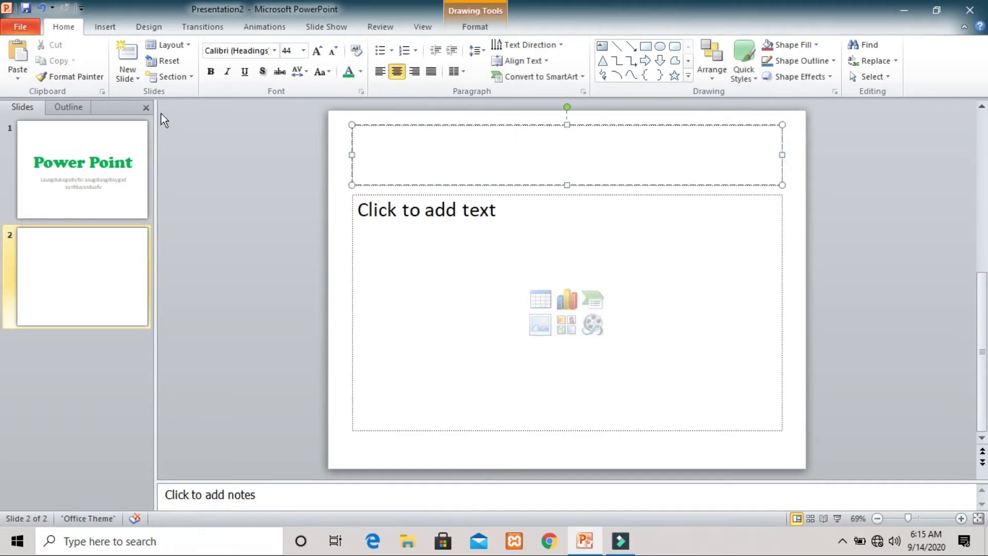
click(15, 54)
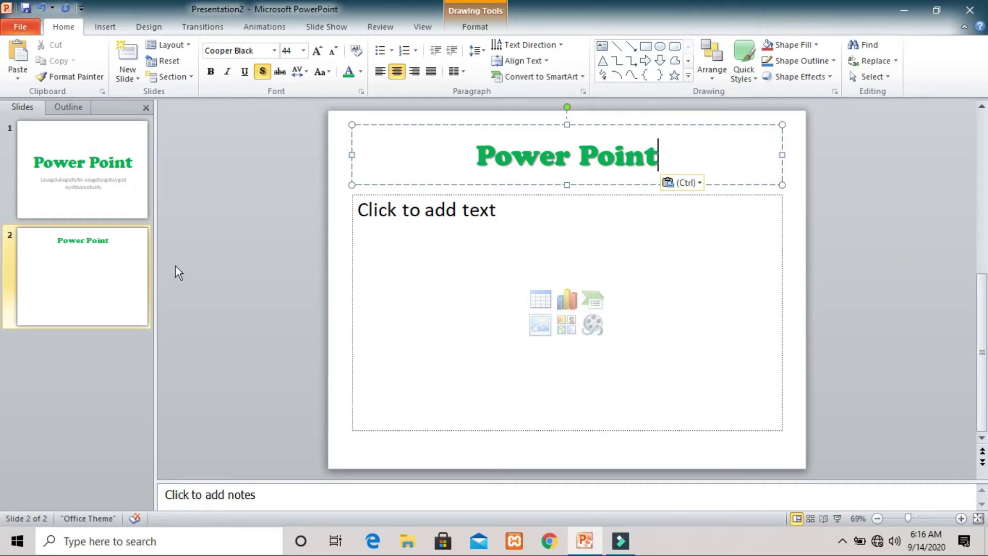
click(104, 188)
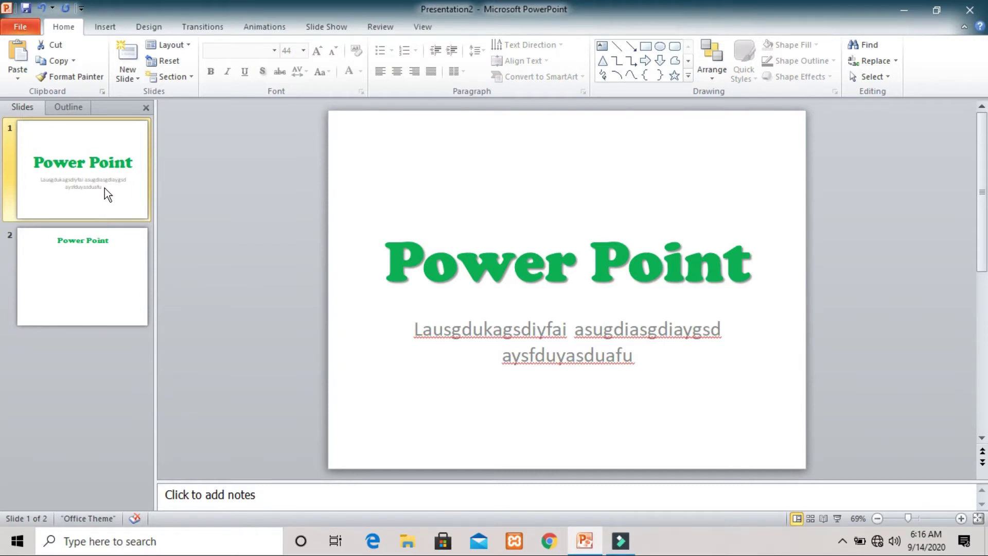
Step: Cut the filler subtitle text from slide 1, then move to slide 2
click(413, 338)
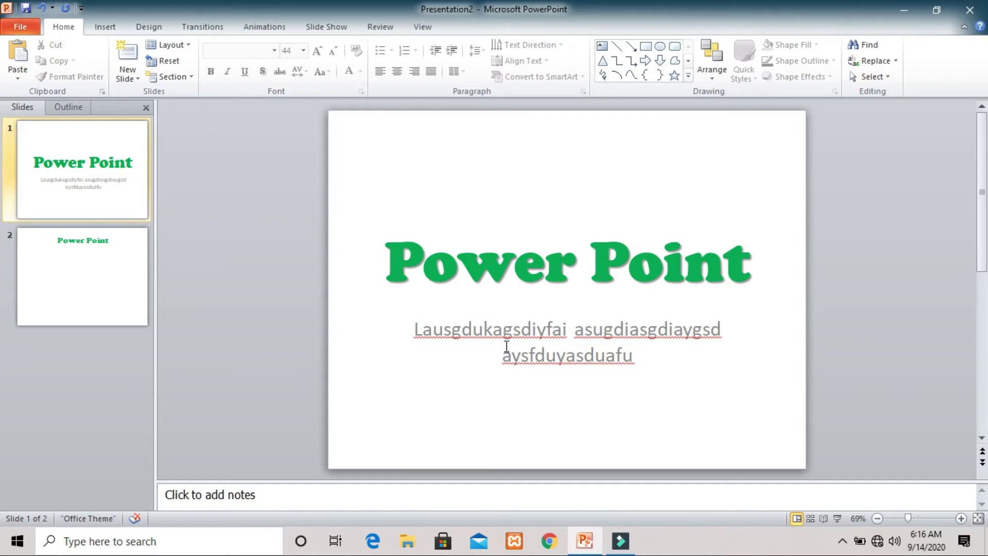
click(415, 343)
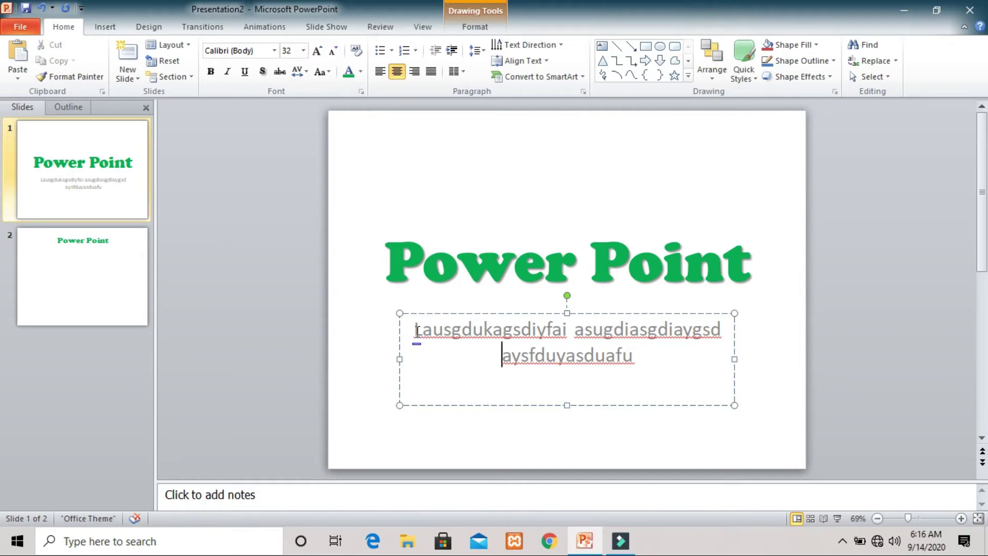
drag(416, 330, 638, 357)
key(ctrl+c)
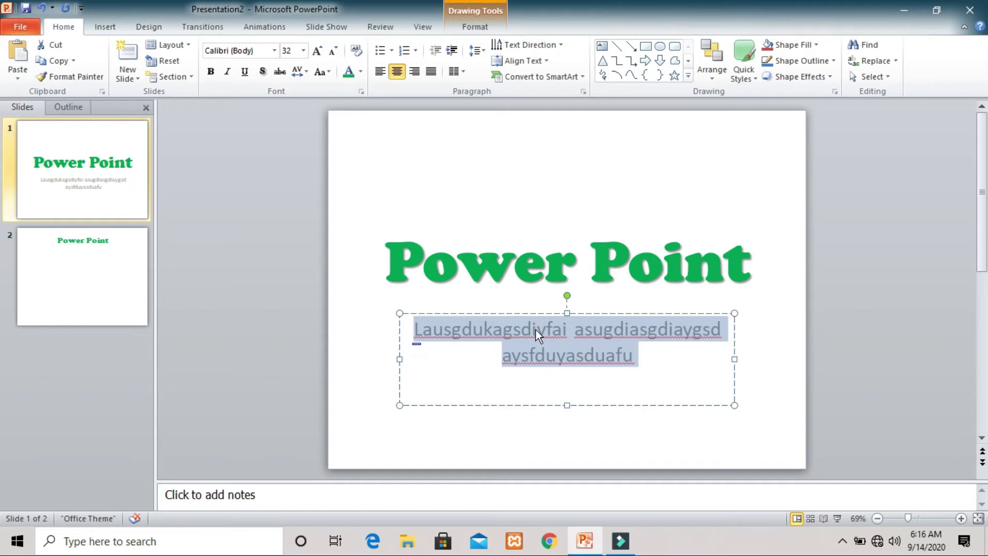
right_click(536, 334)
right_click(514, 330)
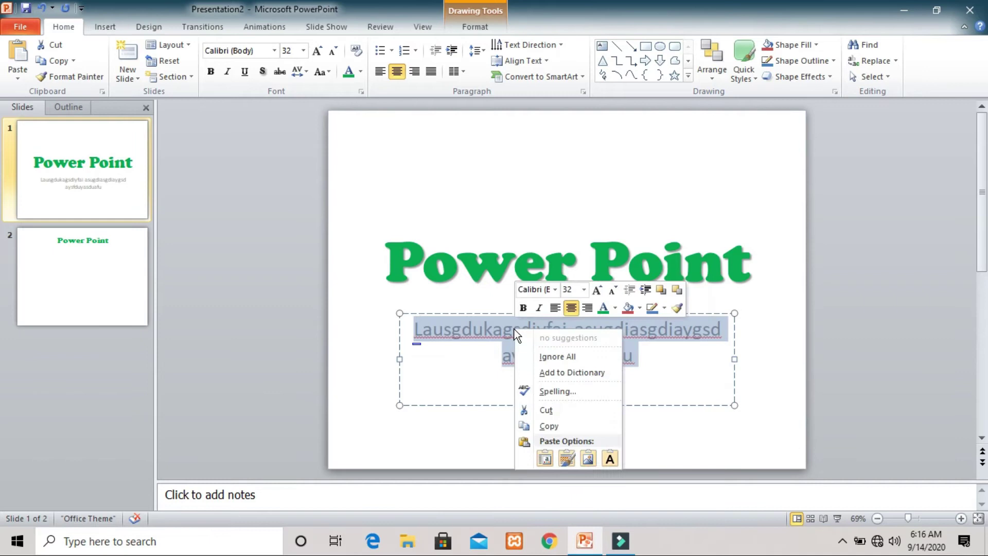
click(567, 410)
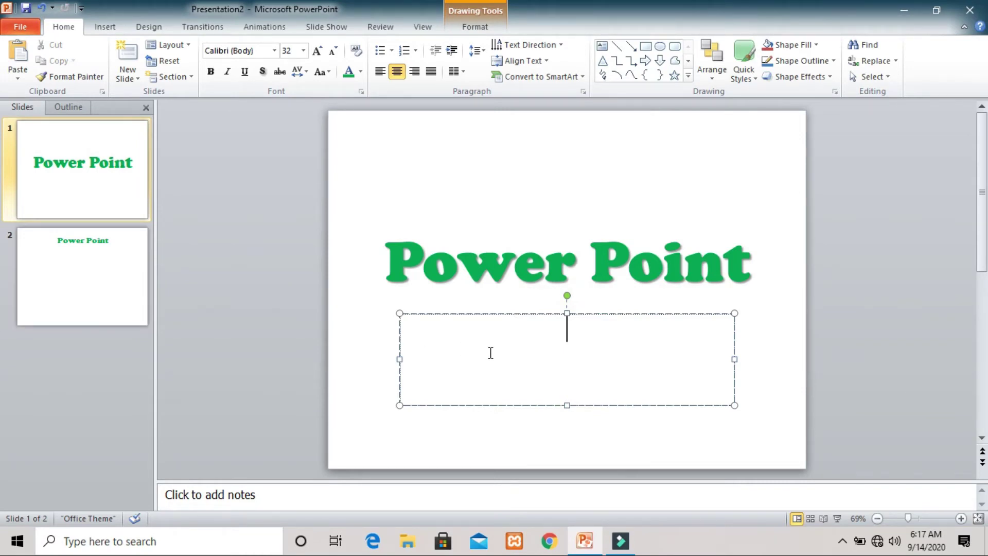
click(77, 292)
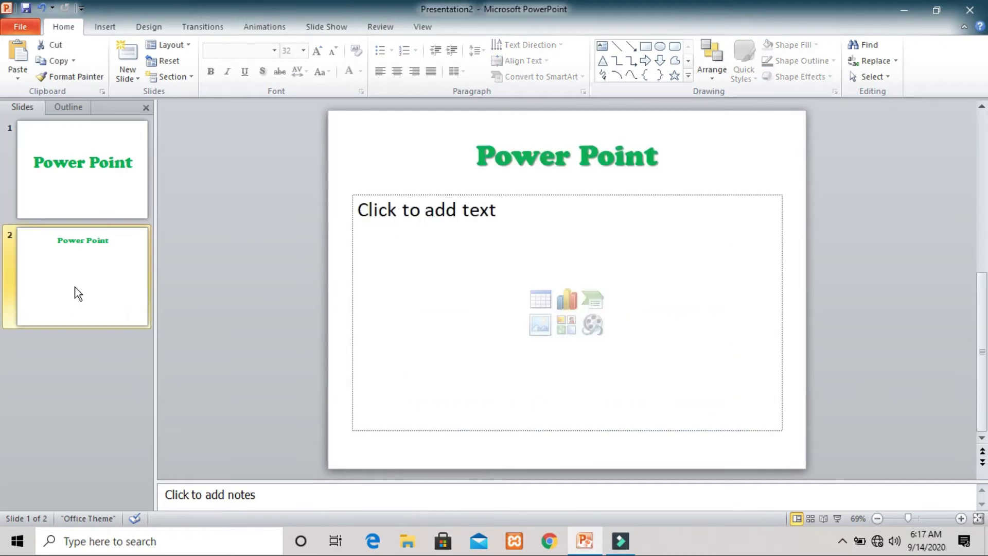
Step: Paste the cut filler text into slide 2's body placeholder, then go back to slide 1
click(408, 270)
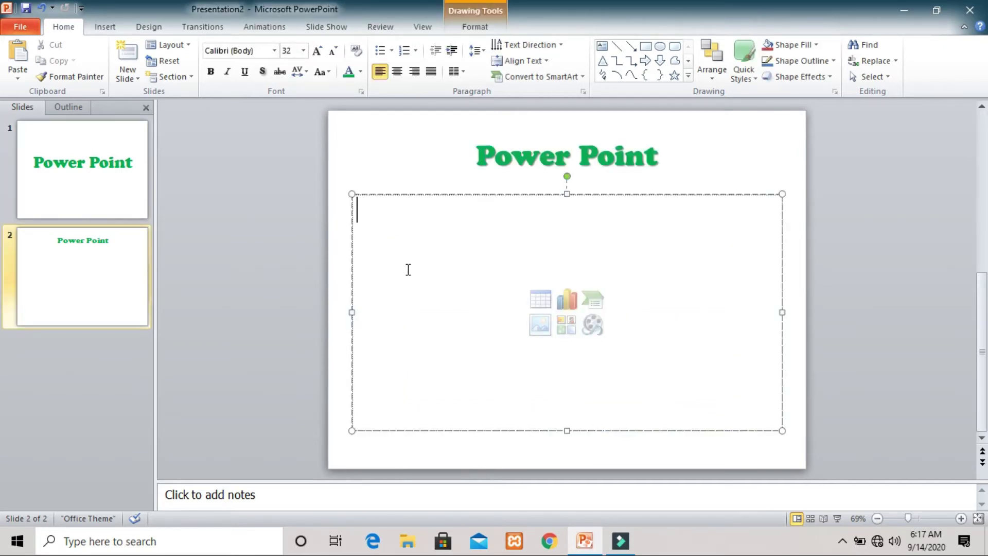
click(18, 52)
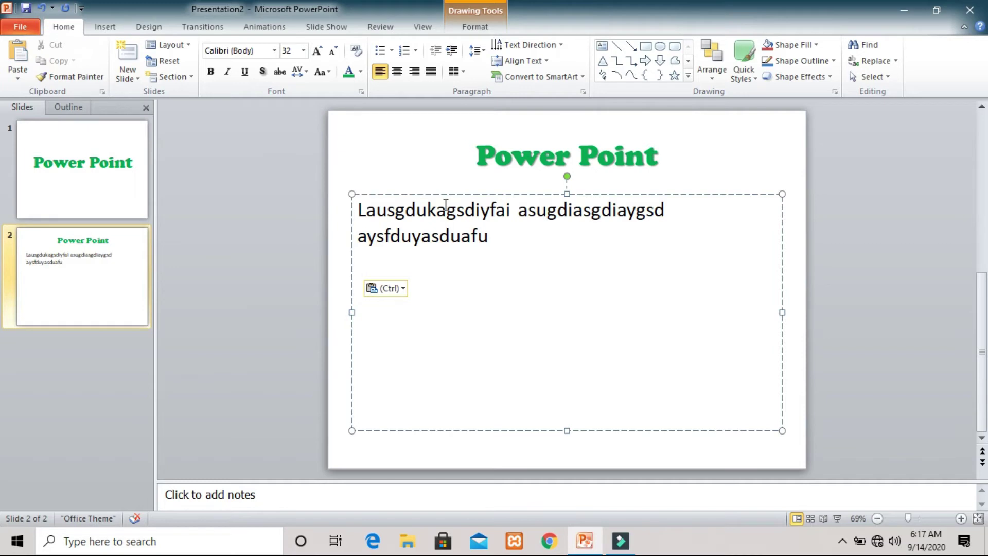
click(92, 188)
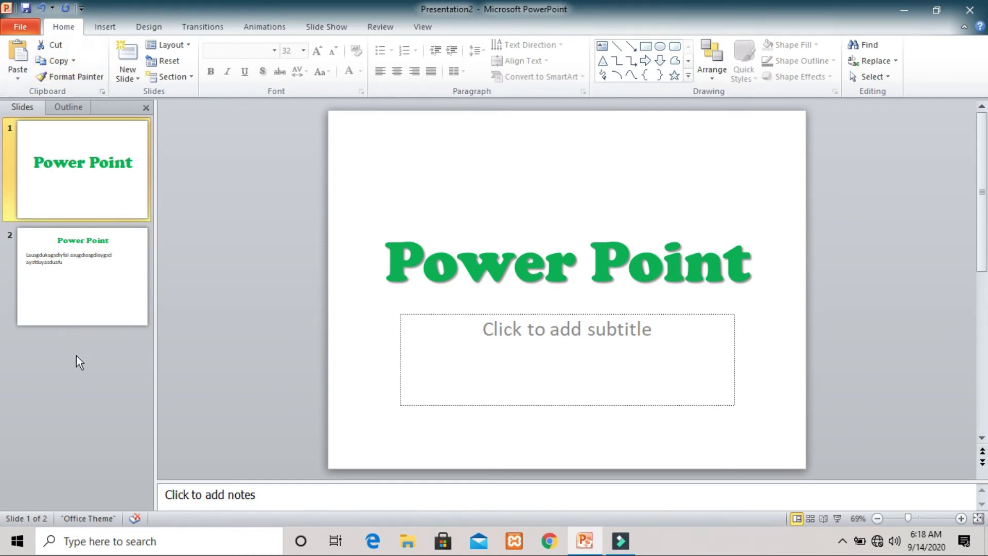
Step: Paste copies of the title slide after slide 1 and after slide 3, making four slides
click(16, 52)
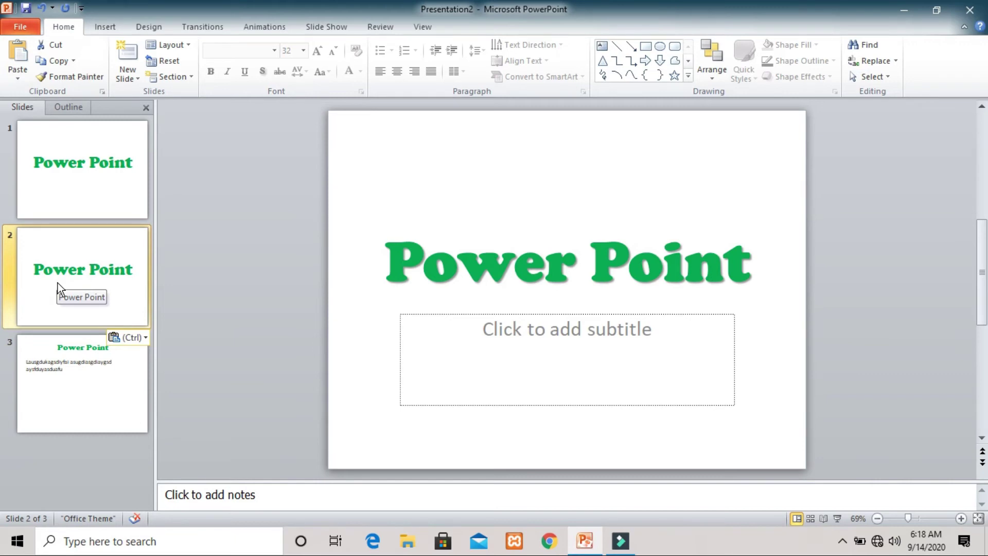
click(69, 377)
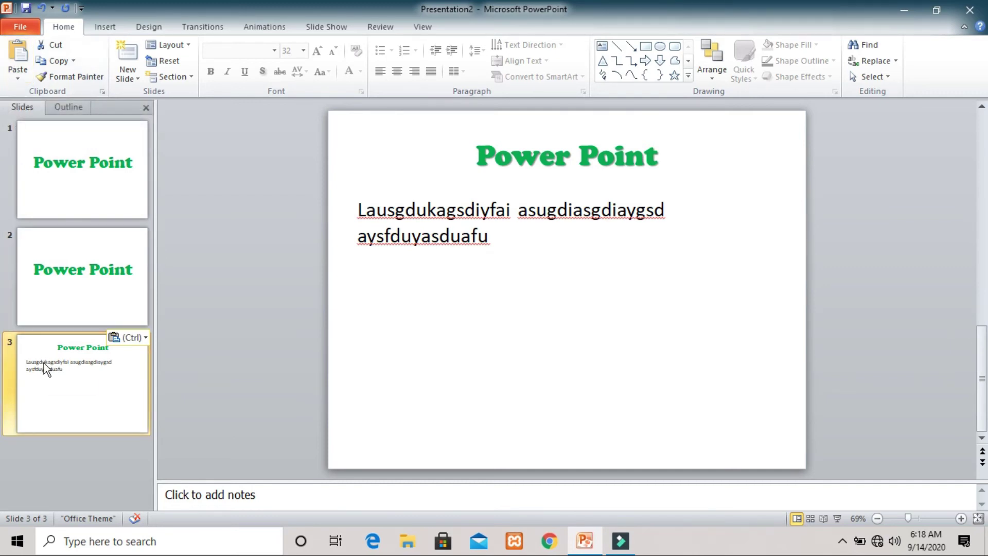
click(16, 51)
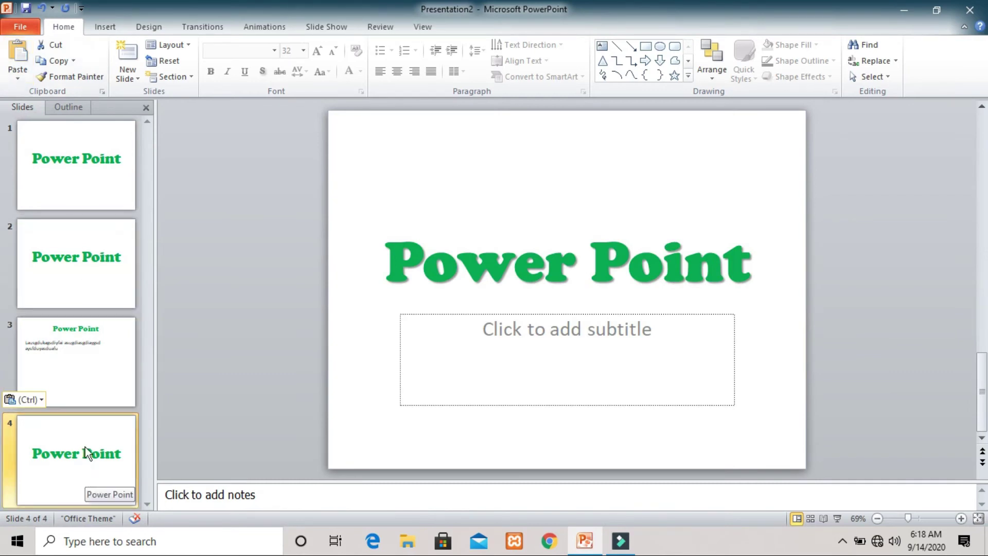
click(90, 360)
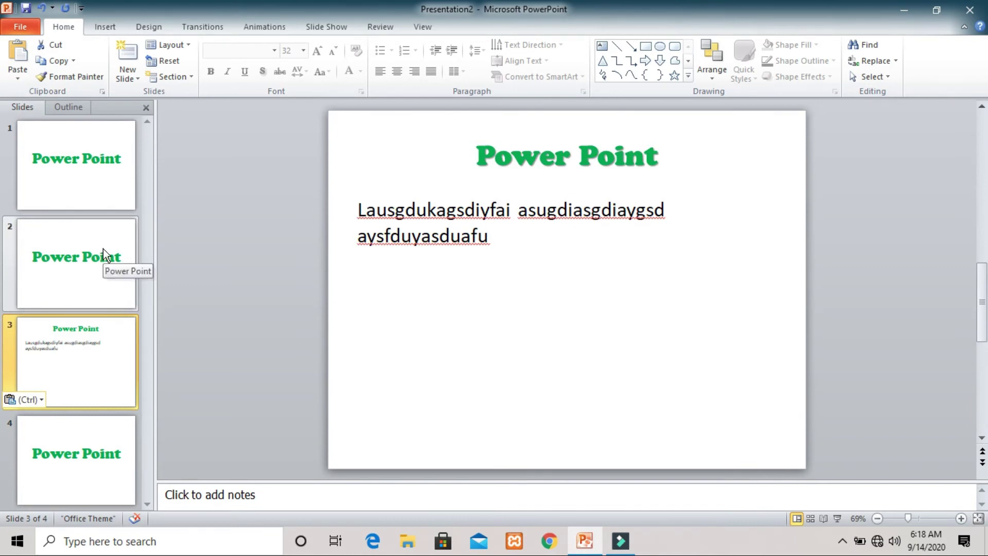
click(69, 182)
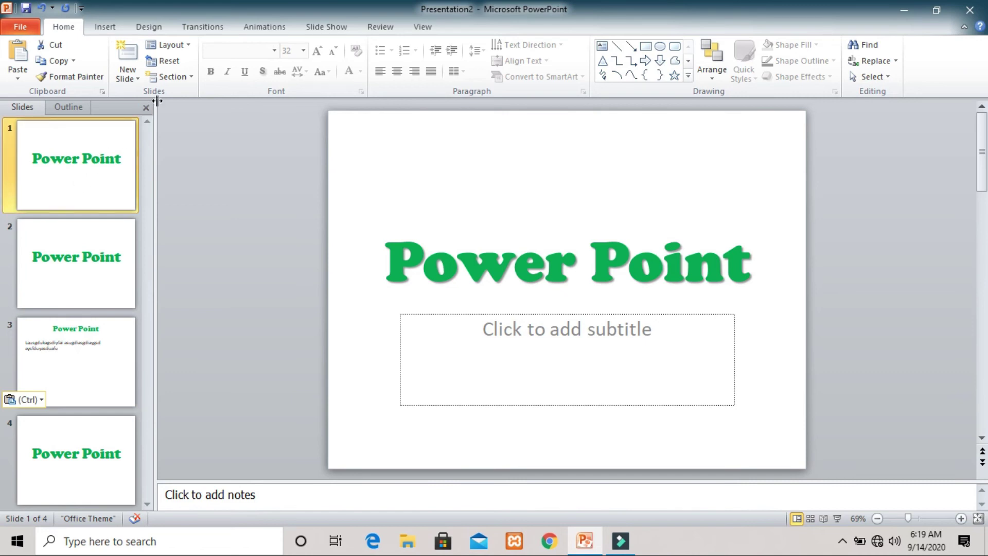
Step: Apply the Austin theme from the Design tab and review slides 2 to 4
click(147, 25)
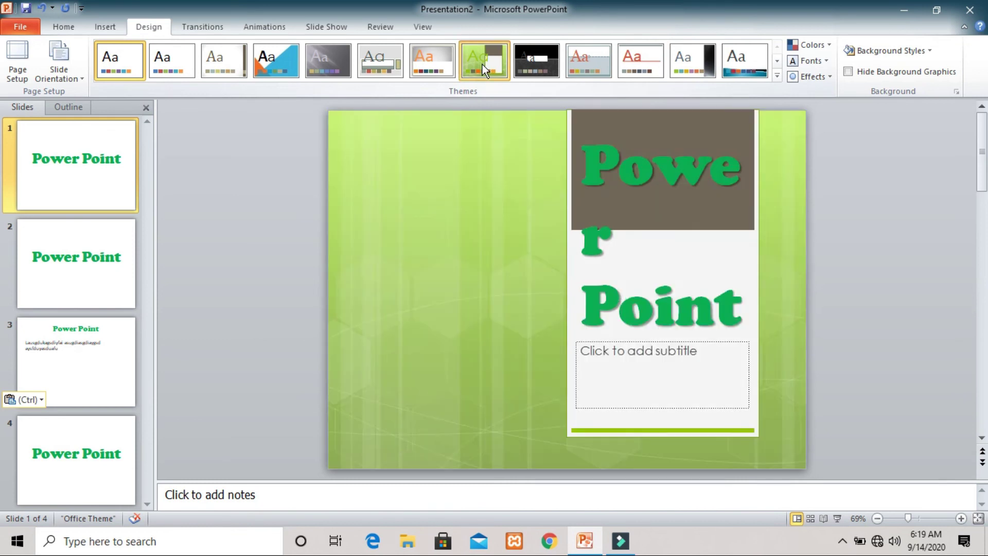
click(482, 64)
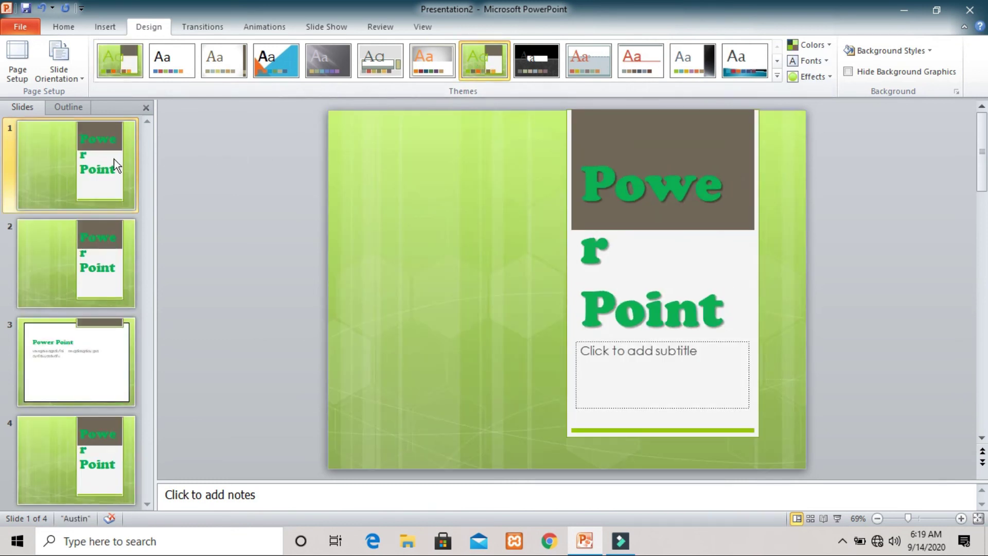
click(33, 227)
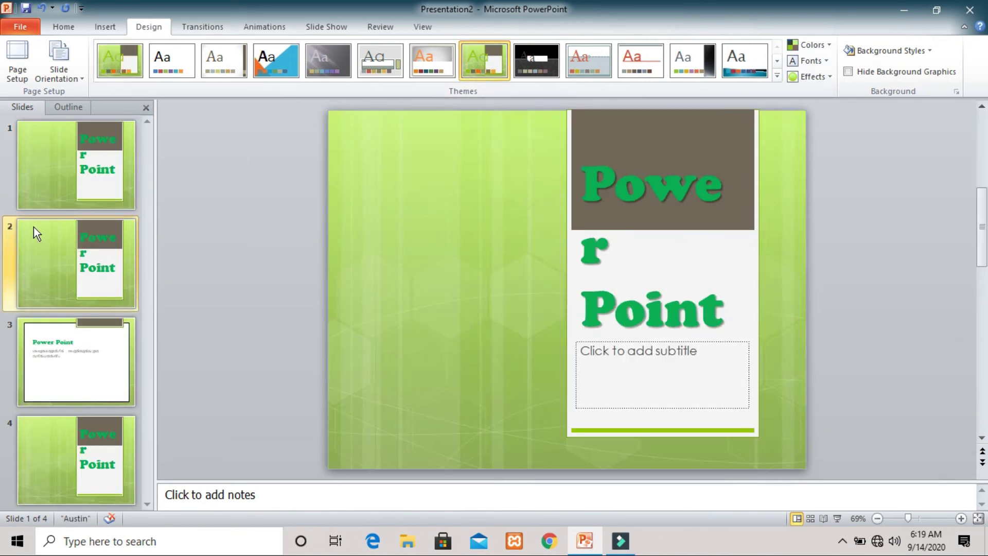
click(42, 337)
click(42, 430)
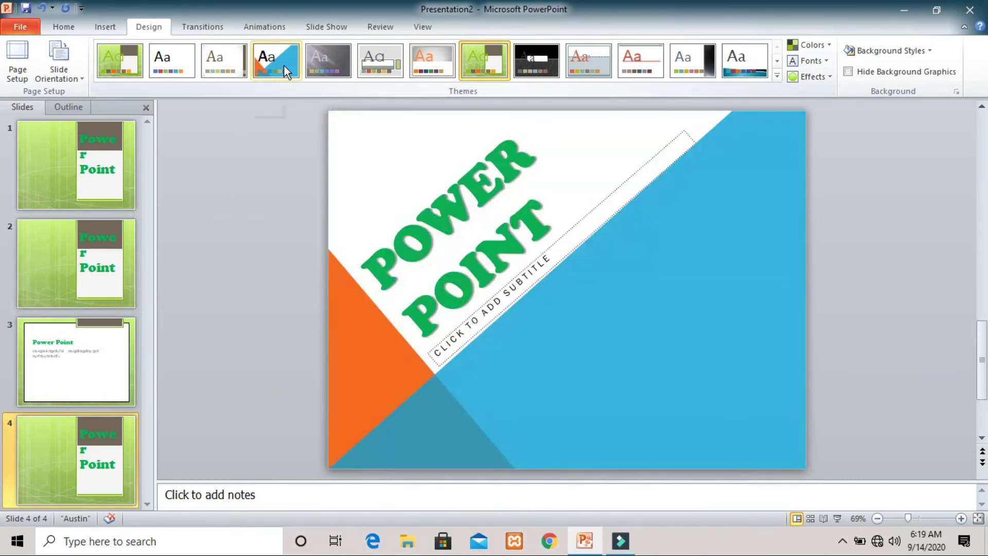
Step: Switch the deck to the Angles theme and review slides 2 to 4
click(284, 65)
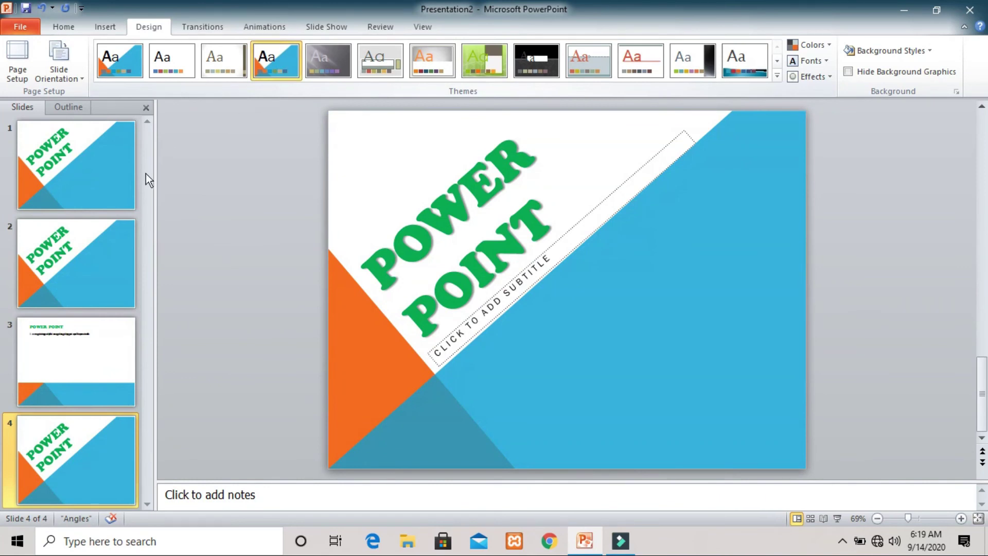
click(70, 251)
click(65, 348)
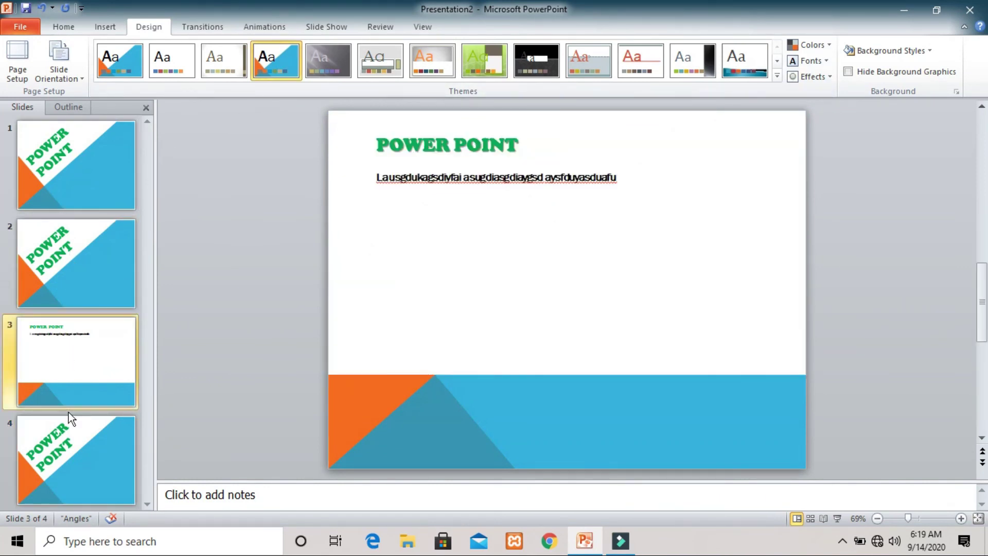
click(70, 444)
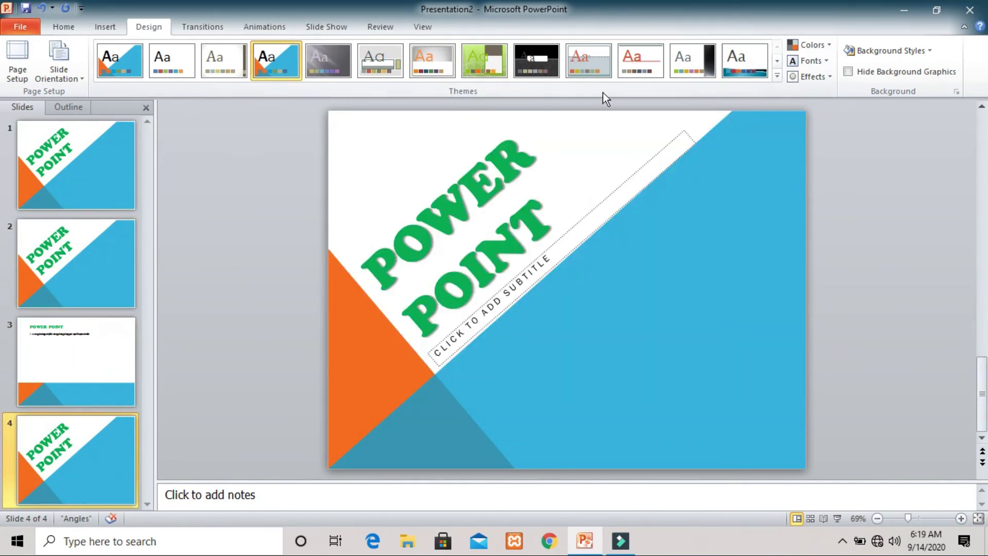
Step: Apply the Executive colour palette and the white striped background style
click(826, 48)
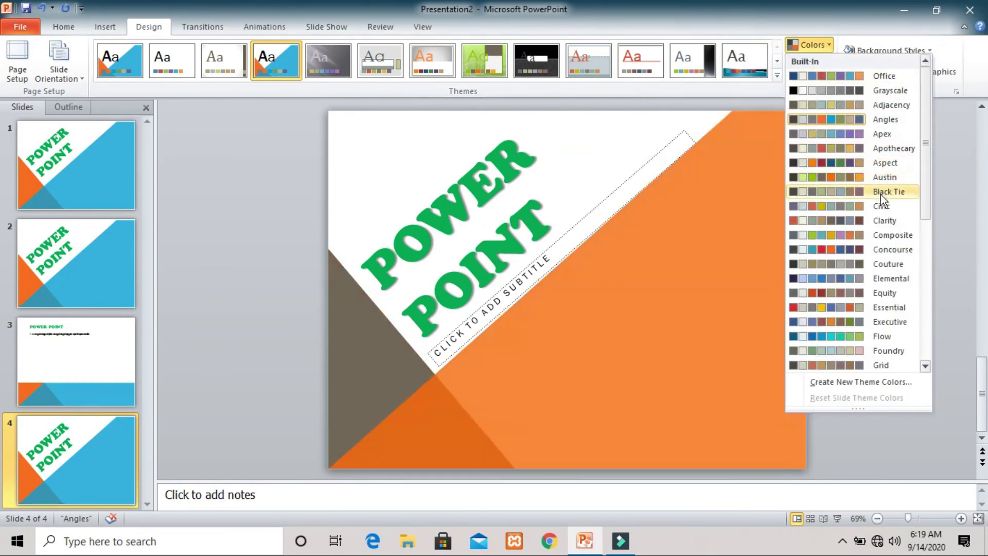
click(853, 326)
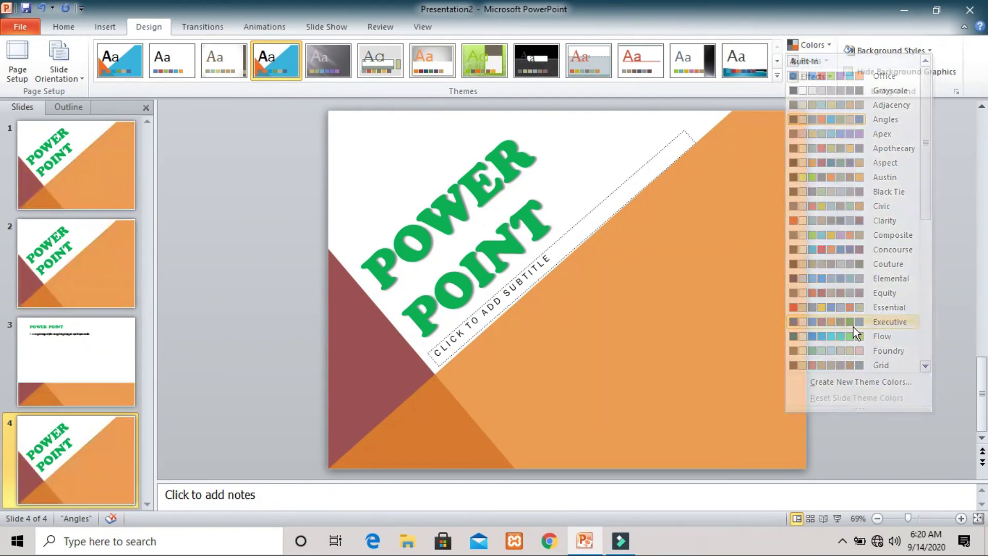
click(913, 54)
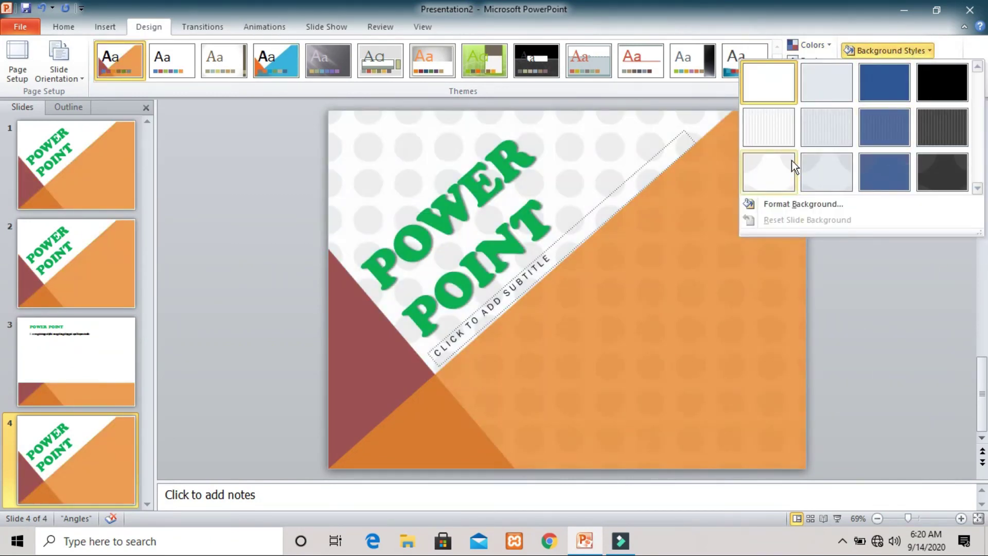
click(767, 133)
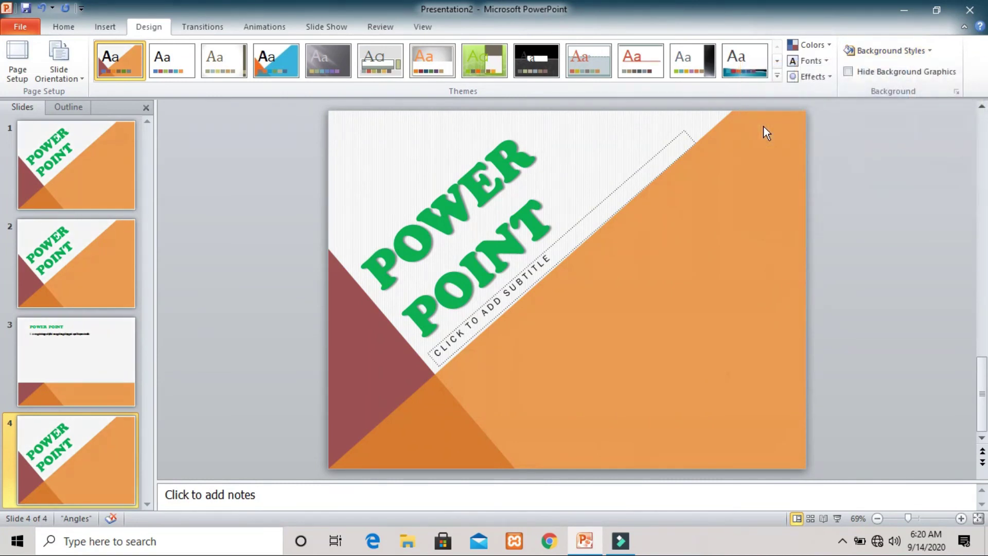